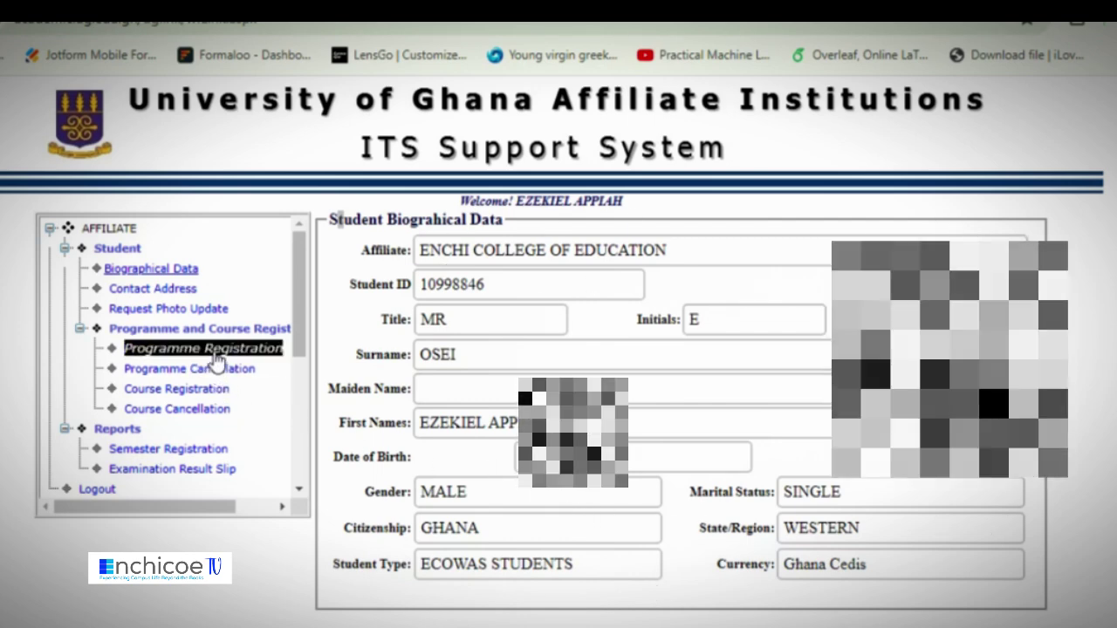
Open the Programme Registration form from the Programme and Course Registration tree
{"action": "left_click", "coordinate": [218, 352]}
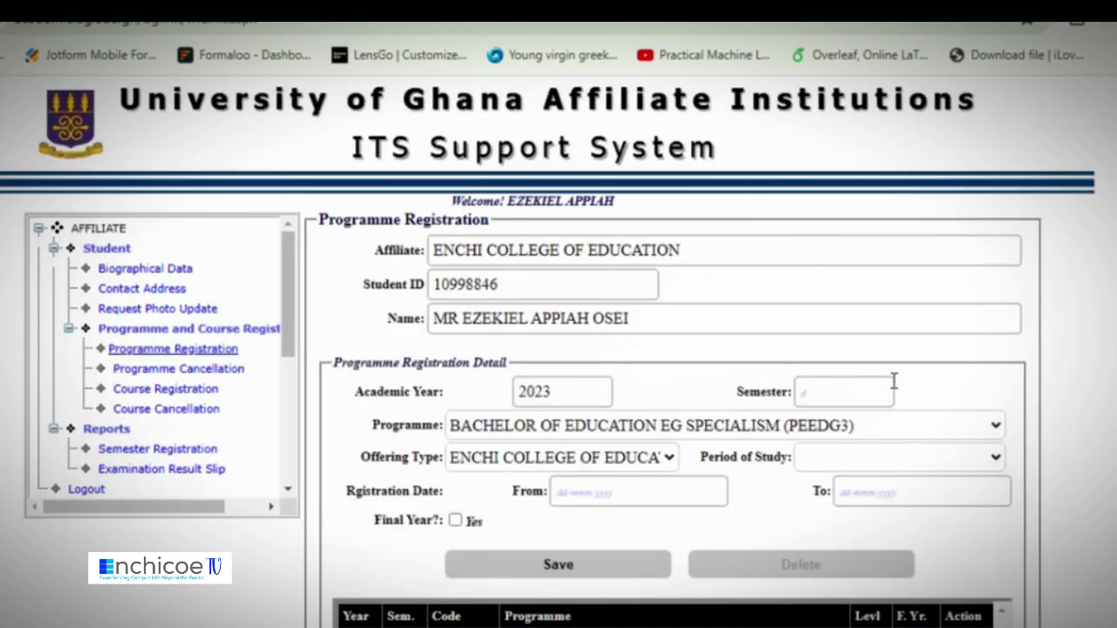
Set the programme registration to academic year 2024, semester 1
{"action": "left_click", "coordinate": [568, 390]}
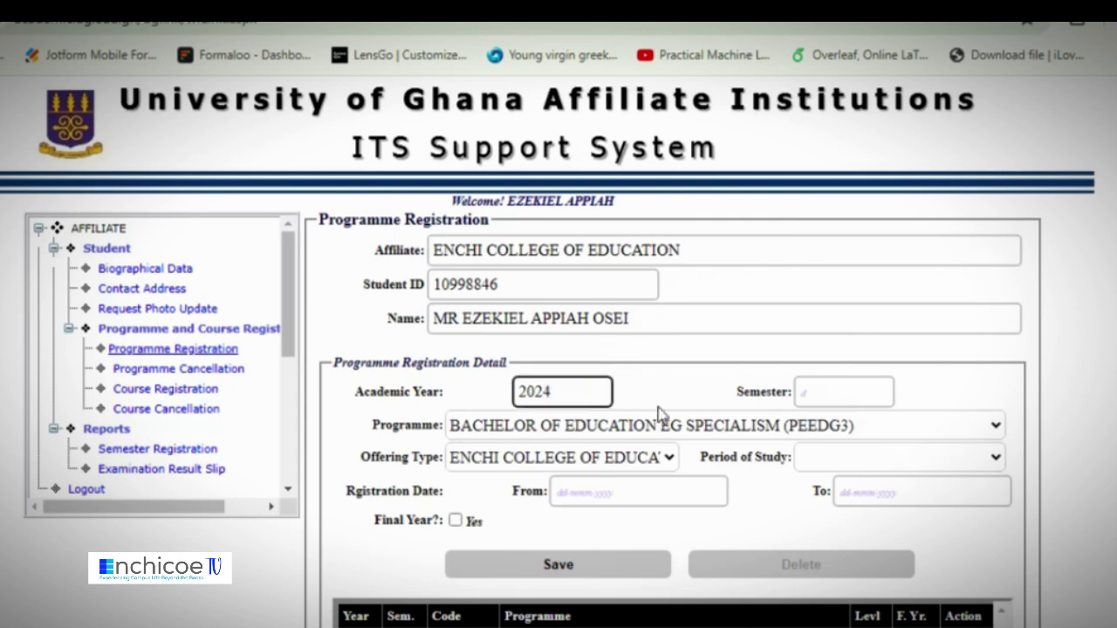
{"action": "left_click", "coordinate": [816, 393]}
{"action": "left_click", "coordinate": [835, 439]}
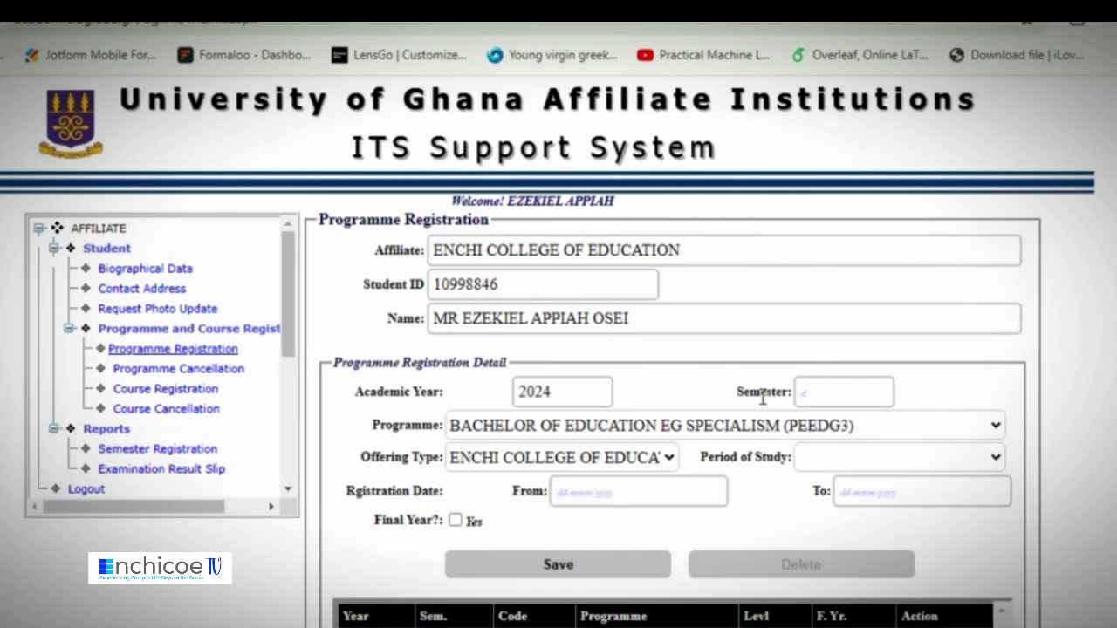
{"action": "left_click", "coordinate": [796, 392]}
{"action": "type", "text": "1"}
{"action": "left_click", "coordinate": [916, 438]}
{"action": "key", "text": "Tab"}
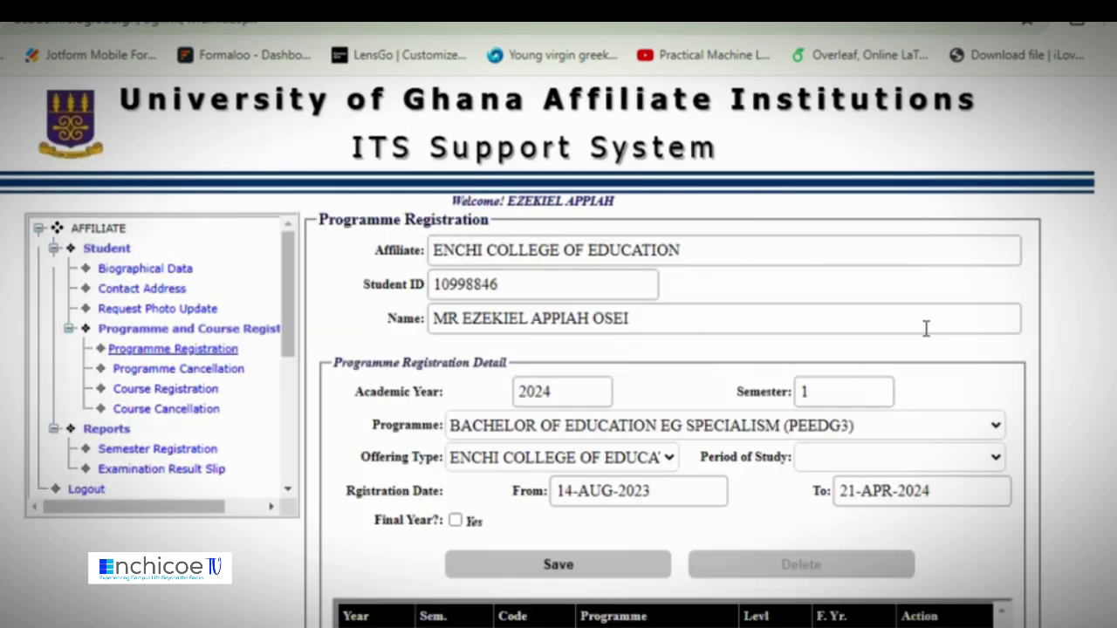
{"action": "scroll", "coordinate": [926, 328], "scroll_direction": "down", "scroll_amount": 1}
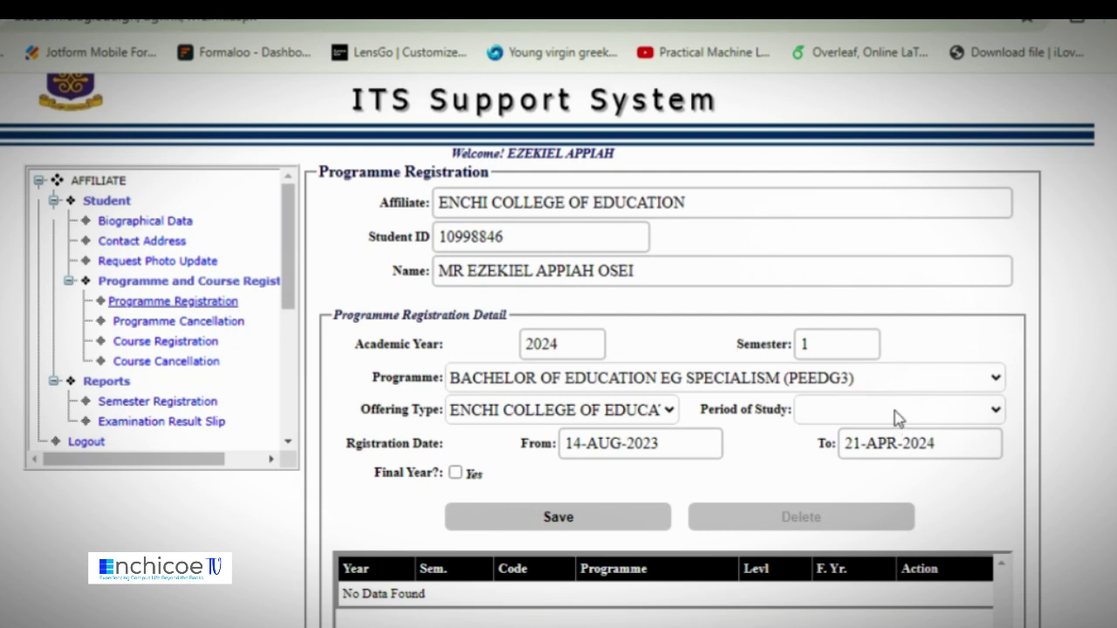
Choose LEVEL 300 (3) as the period of study and save the registration
{"action": "left_click", "coordinate": [896, 412]}
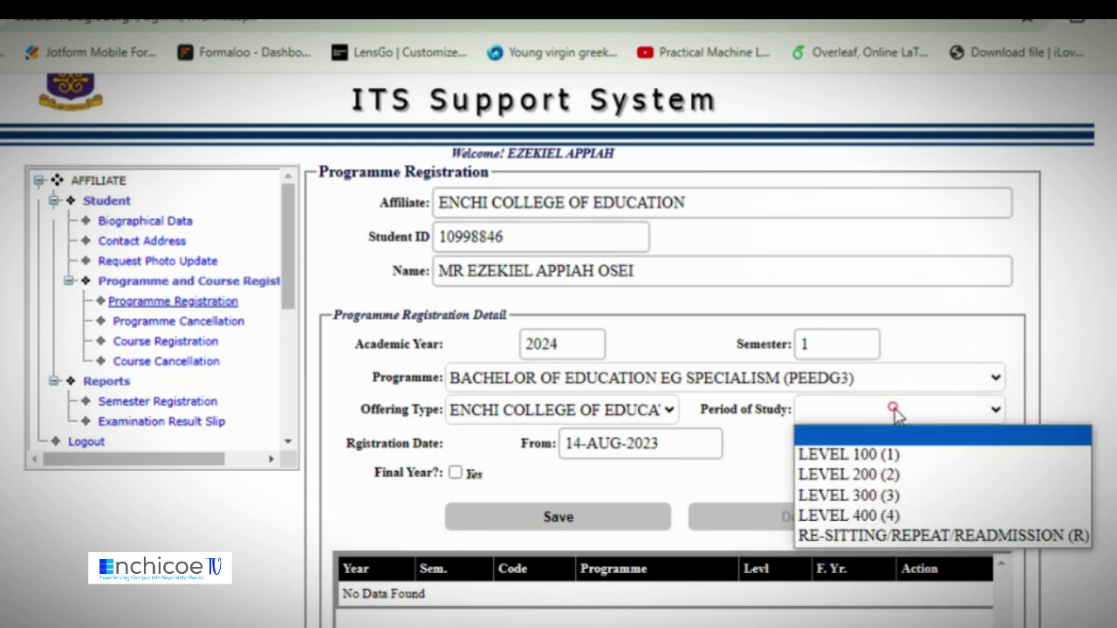
{"action": "left_click", "coordinate": [845, 495]}
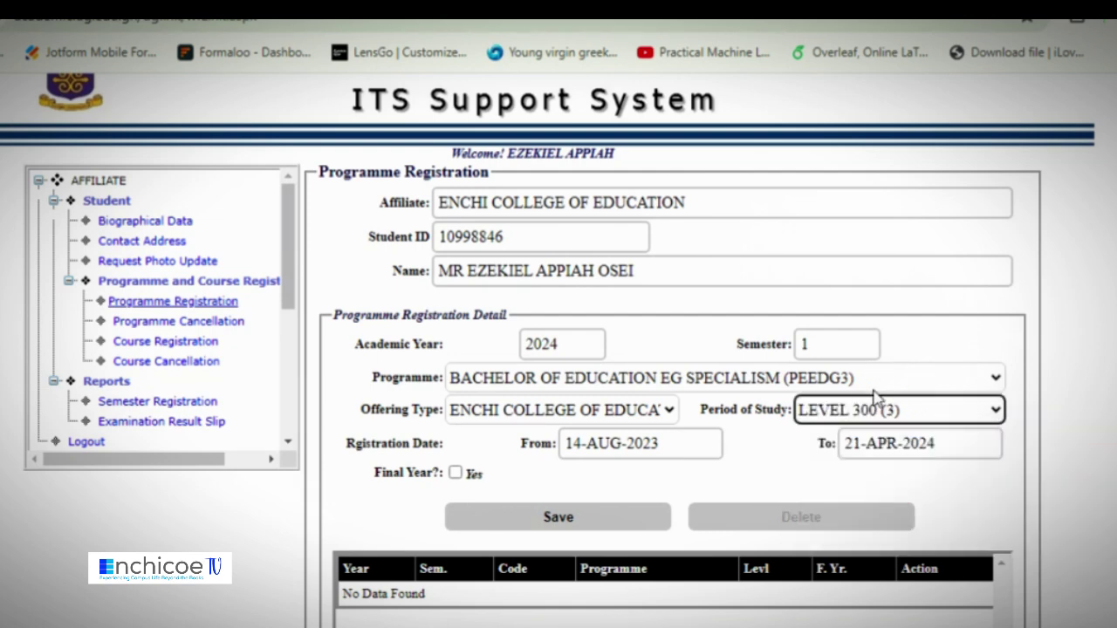
{"action": "left_click", "coordinate": [618, 529]}
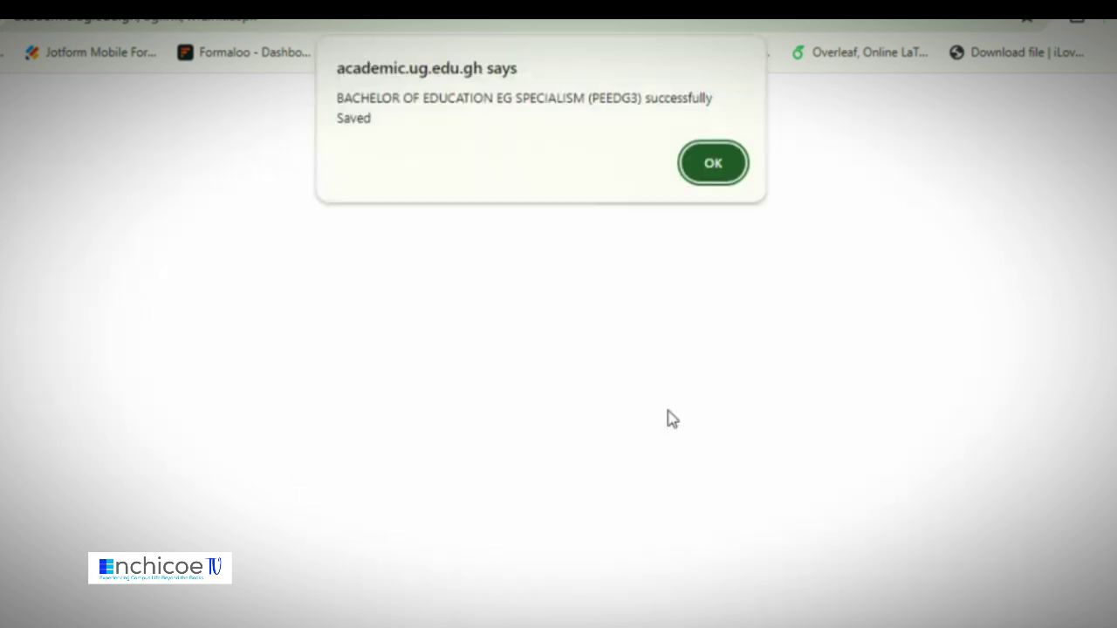
{"action": "left_click", "coordinate": [714, 169]}
{"action": "scroll", "coordinate": [723, 419], "scroll_direction": "down", "scroll_amount": 1}
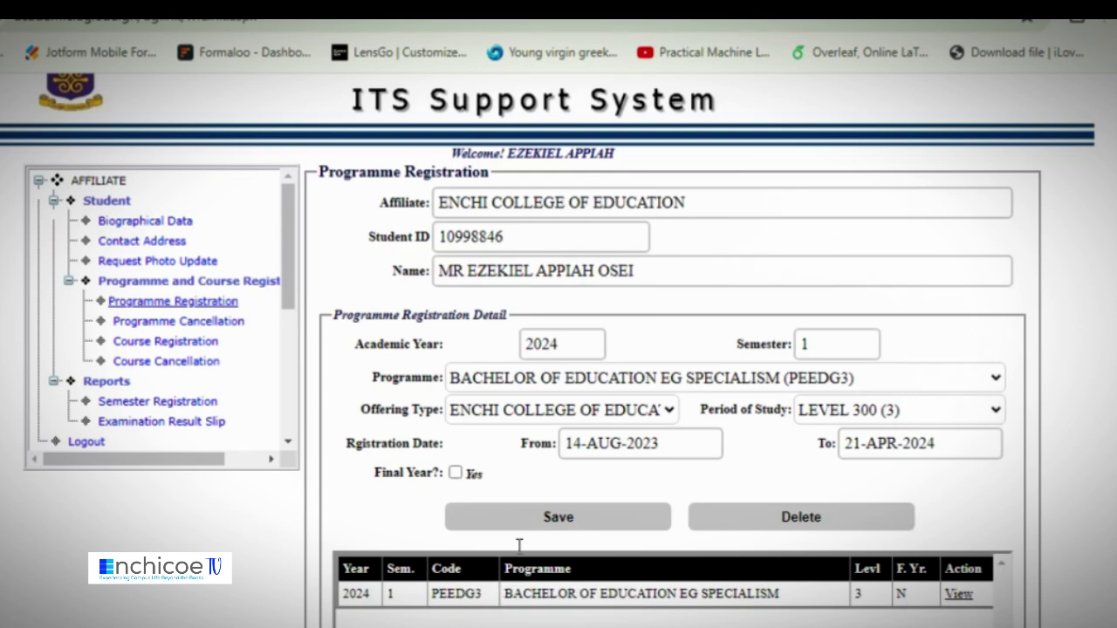
In Course Registration, select the 2024 PEEDG3 row in the Qualification Detail table
{"action": "left_click", "coordinate": [150, 346]}
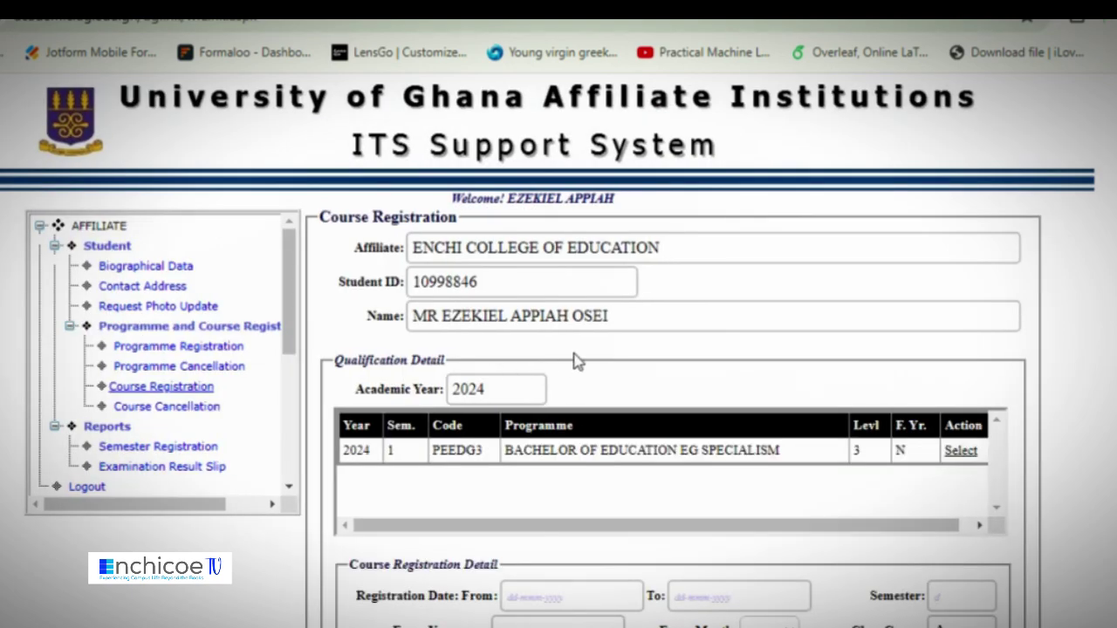
{"action": "scroll", "coordinate": [621, 365], "scroll_direction": "down", "scroll_amount": 5}
{"action": "scroll", "coordinate": [622, 365], "scroll_direction": "up", "scroll_amount": 2}
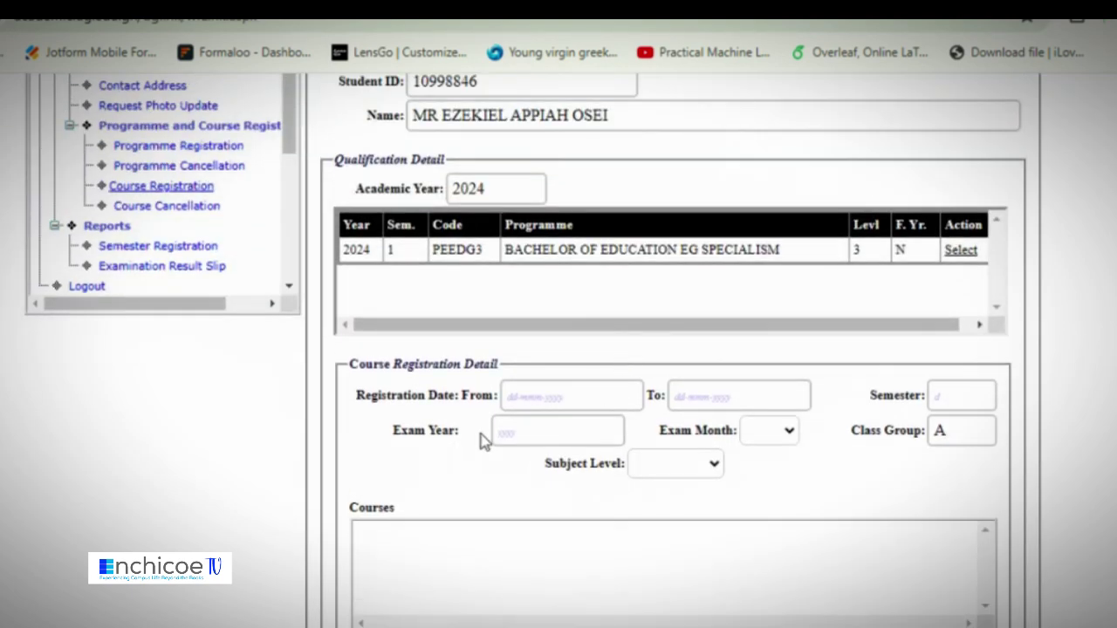
{"action": "scroll", "coordinate": [506, 428], "scroll_direction": "up", "scroll_amount": 1}
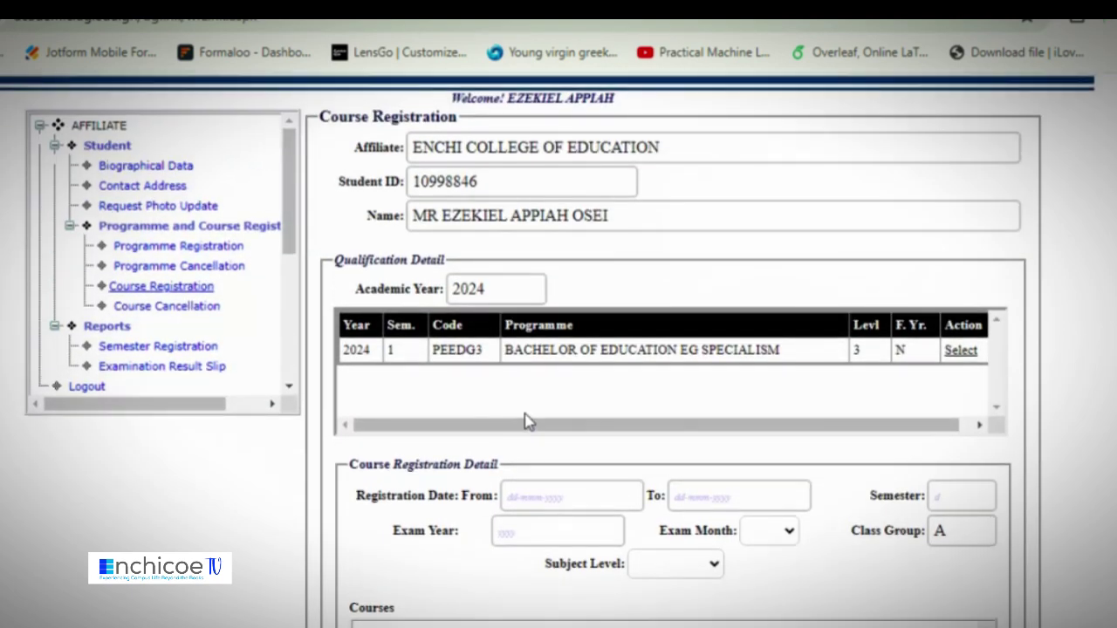
{"action": "left_click", "coordinate": [959, 358]}
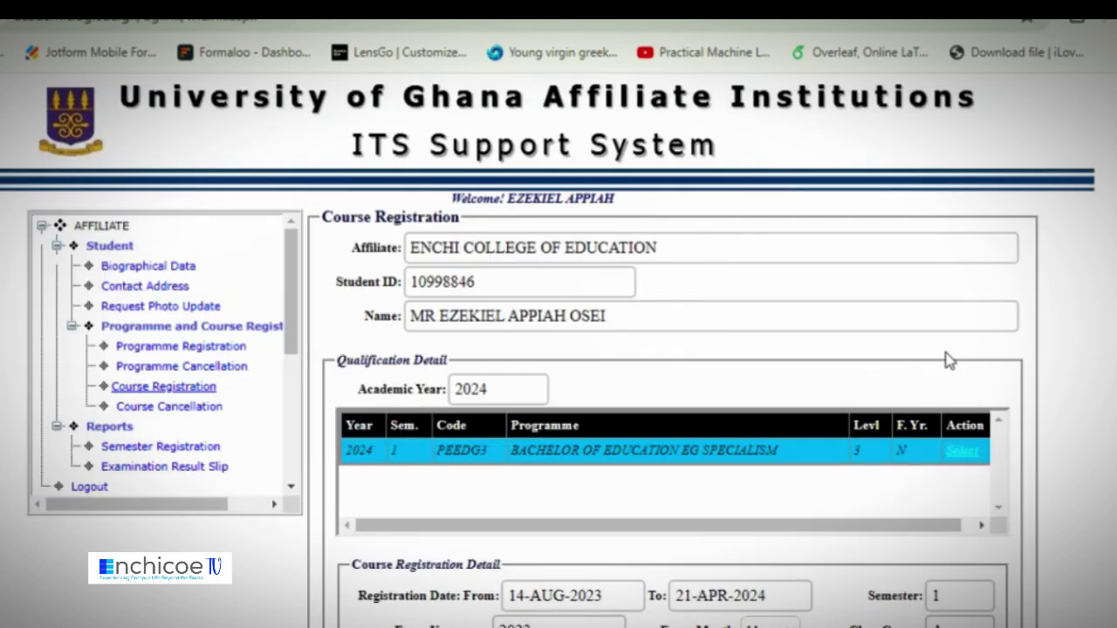
Tick CHILD HEALTH, SAFETY AND SECURITY (TEEG301) in the Courses list and review the remaining courses
{"action": "scroll", "coordinate": [953, 362], "scroll_direction": "down", "scroll_amount": 3}
{"action": "scroll", "coordinate": [912, 362], "scroll_direction": "down", "scroll_amount": 2}
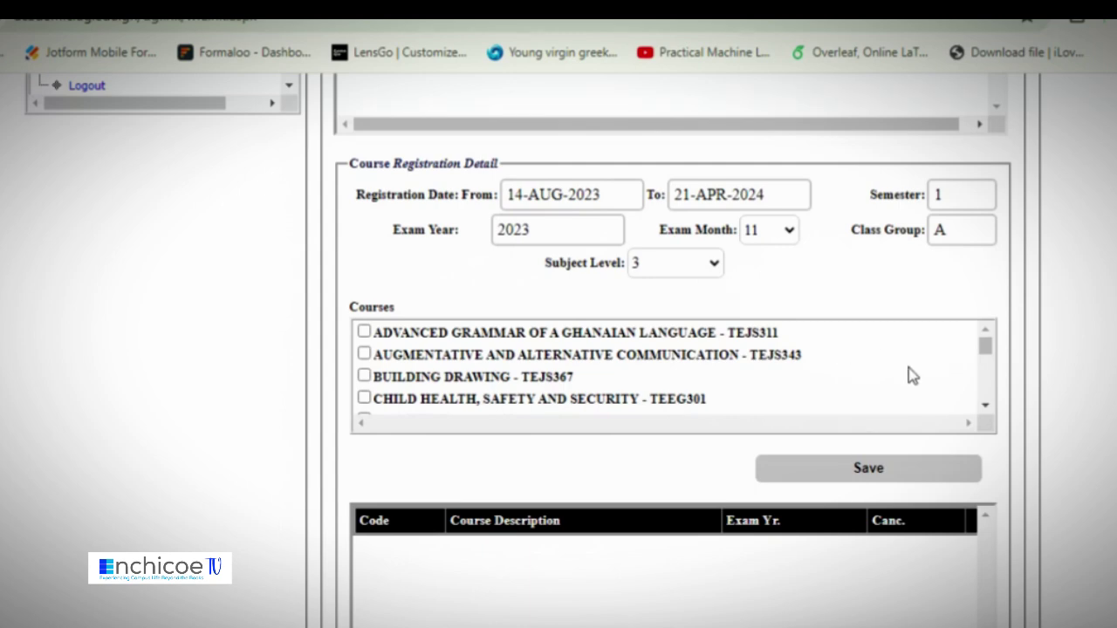
{"action": "scroll", "coordinate": [913, 373], "scroll_direction": "down", "scroll_amount": 3}
{"action": "scroll", "coordinate": [913, 373], "scroll_direction": "down", "scroll_amount": 6}
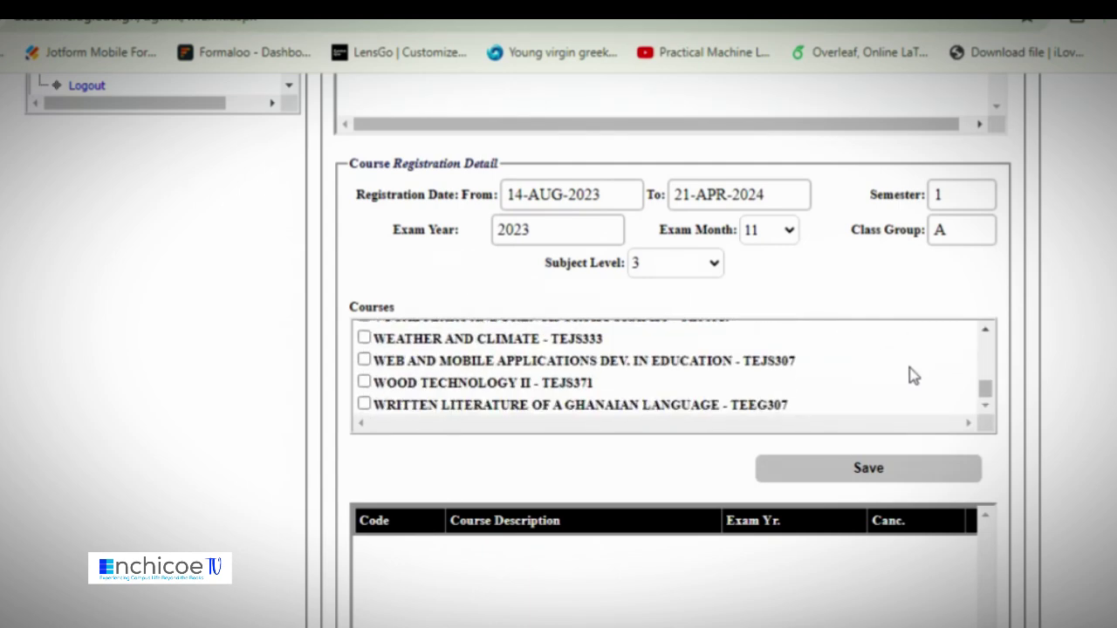
{"action": "scroll", "coordinate": [913, 375], "scroll_direction": "up", "scroll_amount": 8}
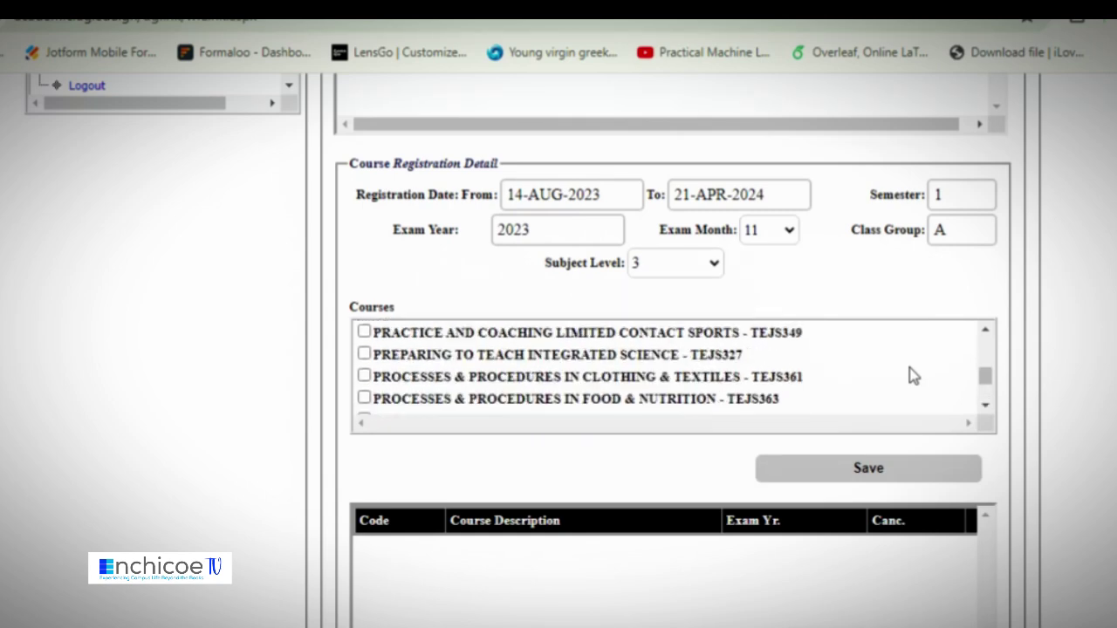
{"action": "scroll", "coordinate": [913, 375], "scroll_direction": "up", "scroll_amount": 8}
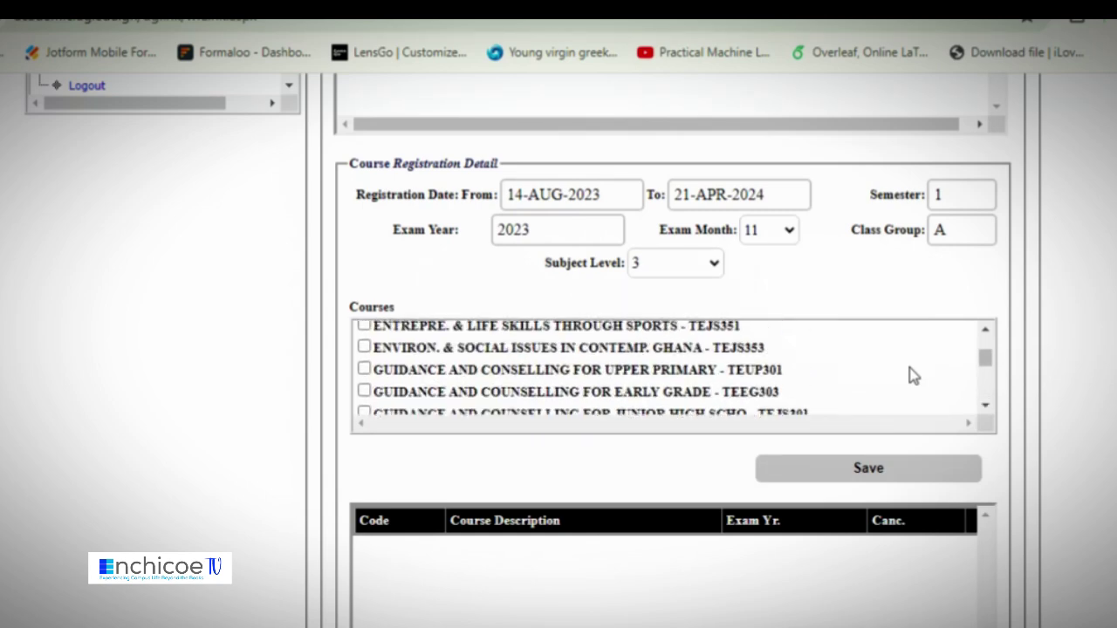
{"action": "scroll", "coordinate": [913, 375], "scroll_direction": "up", "scroll_amount": 2}
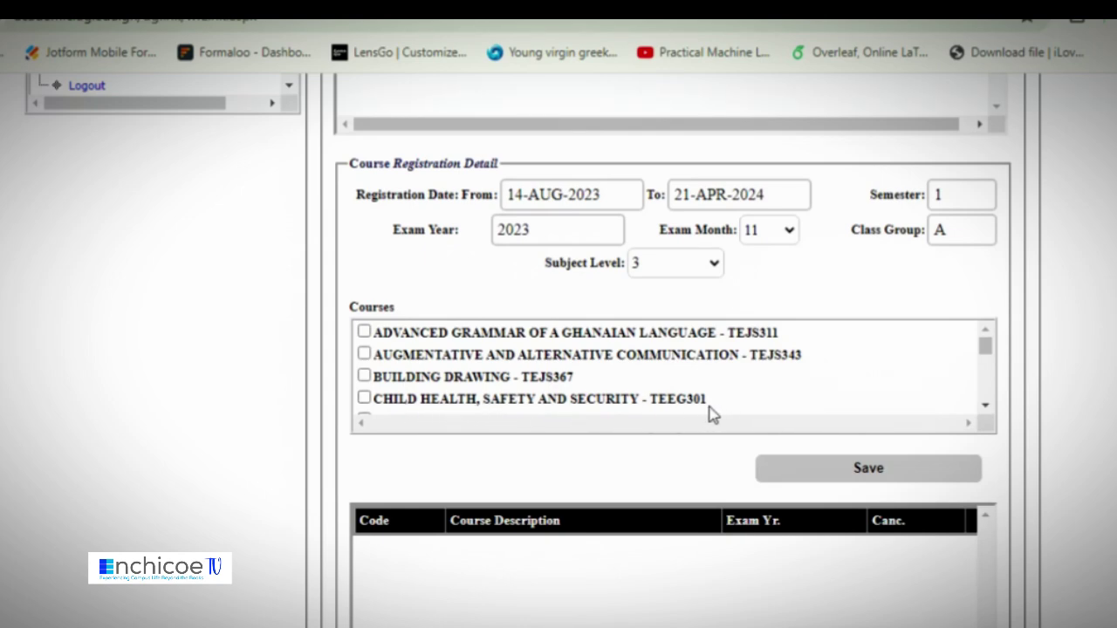
{"action": "left_click", "coordinate": [364, 398]}
{"action": "scroll", "coordinate": [678, 390], "scroll_direction": "down", "scroll_amount": 1}
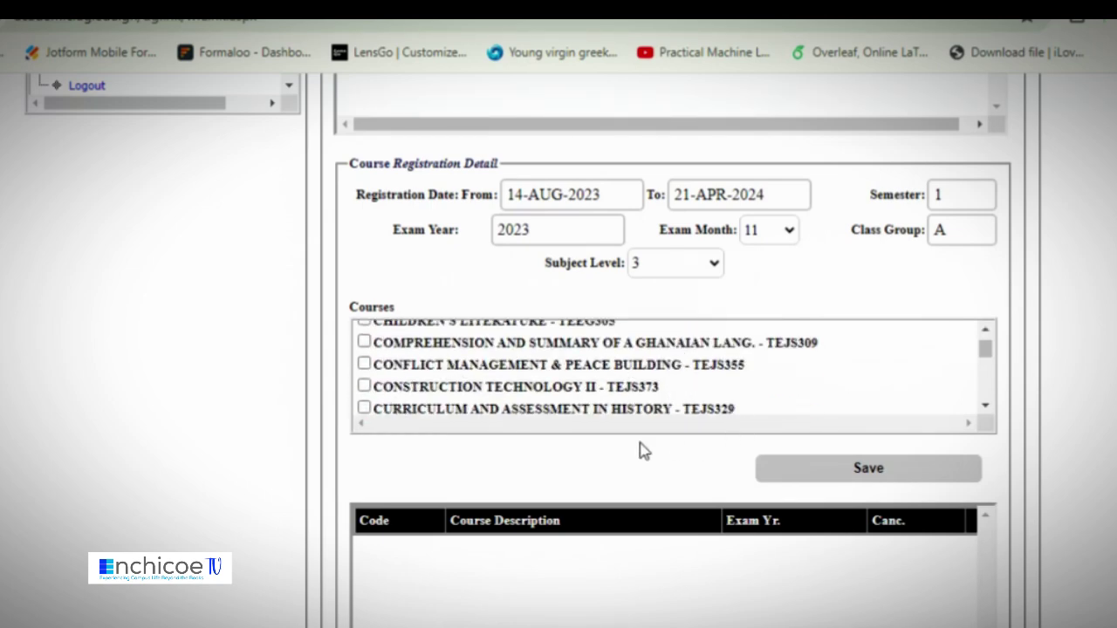
{"action": "scroll", "coordinate": [646, 399], "scroll_direction": "down", "scroll_amount": 3}
{"action": "scroll", "coordinate": [641, 400], "scroll_direction": "down", "scroll_amount": 4}
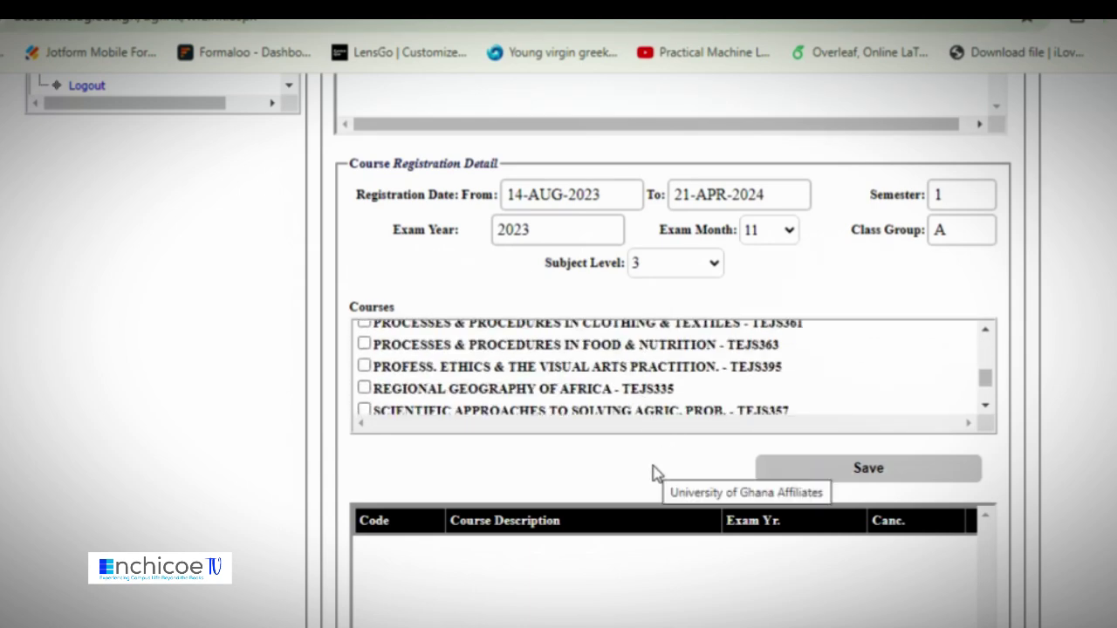
{"action": "scroll", "coordinate": [559, 410], "scroll_direction": "up", "scroll_amount": 2}
{"action": "scroll", "coordinate": [559, 410], "scroll_direction": "up", "scroll_amount": 10}
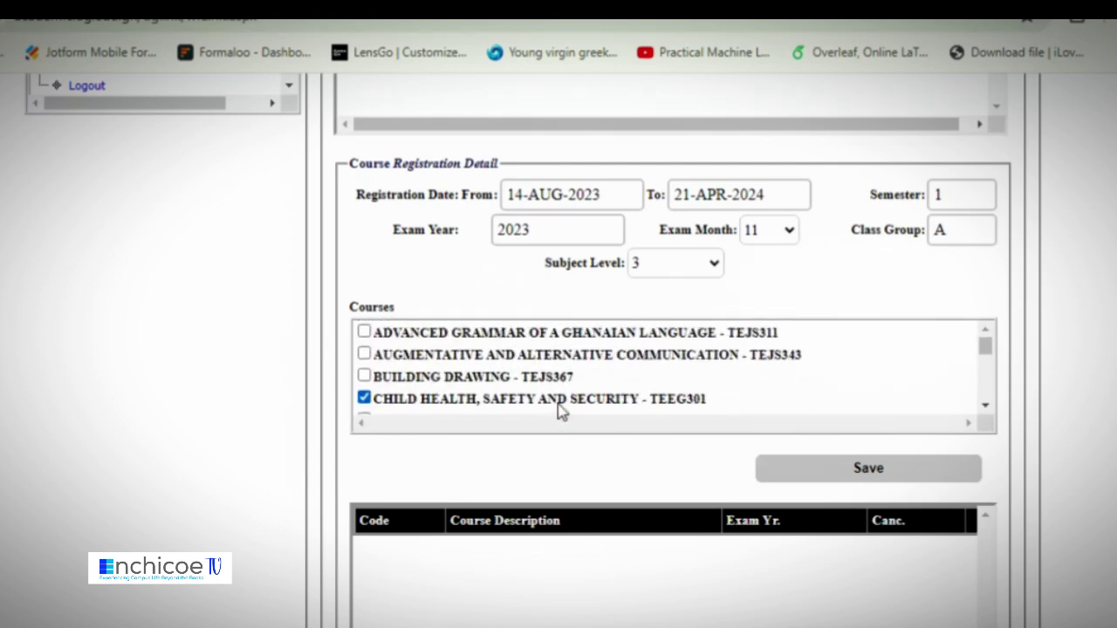
{"action": "scroll", "coordinate": [568, 402], "scroll_direction": "down", "scroll_amount": 2}
{"action": "scroll", "coordinate": [568, 403], "scroll_direction": "up", "scroll_amount": 2}
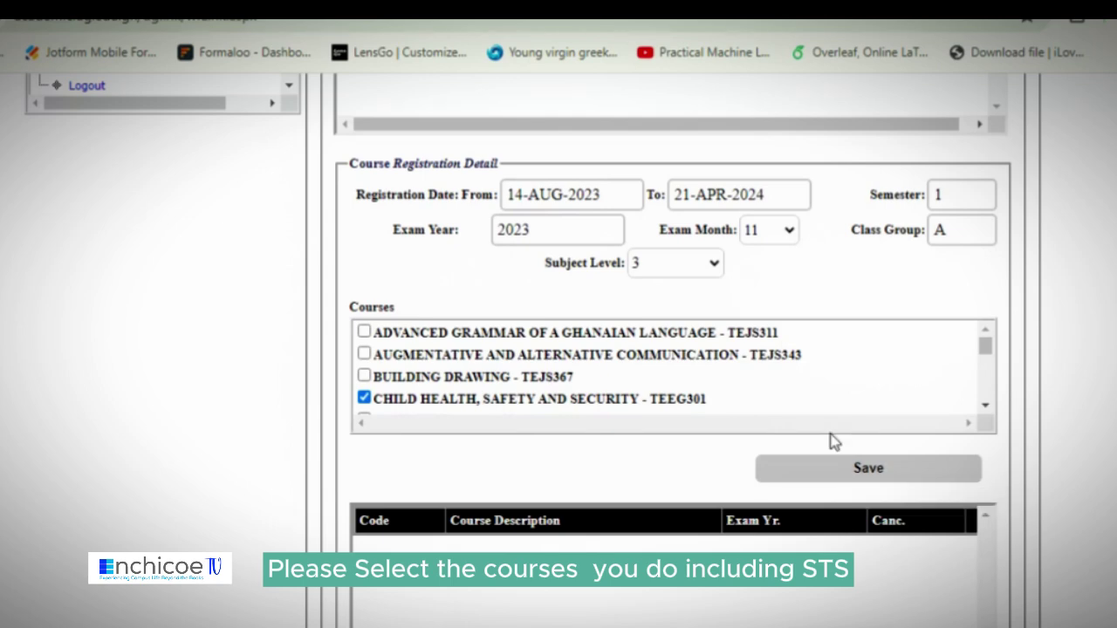
{"action": "scroll", "coordinate": [831, 435], "scroll_direction": "down", "scroll_amount": 3}
{"action": "scroll", "coordinate": [563, 507], "scroll_direction": "down", "scroll_amount": 1}
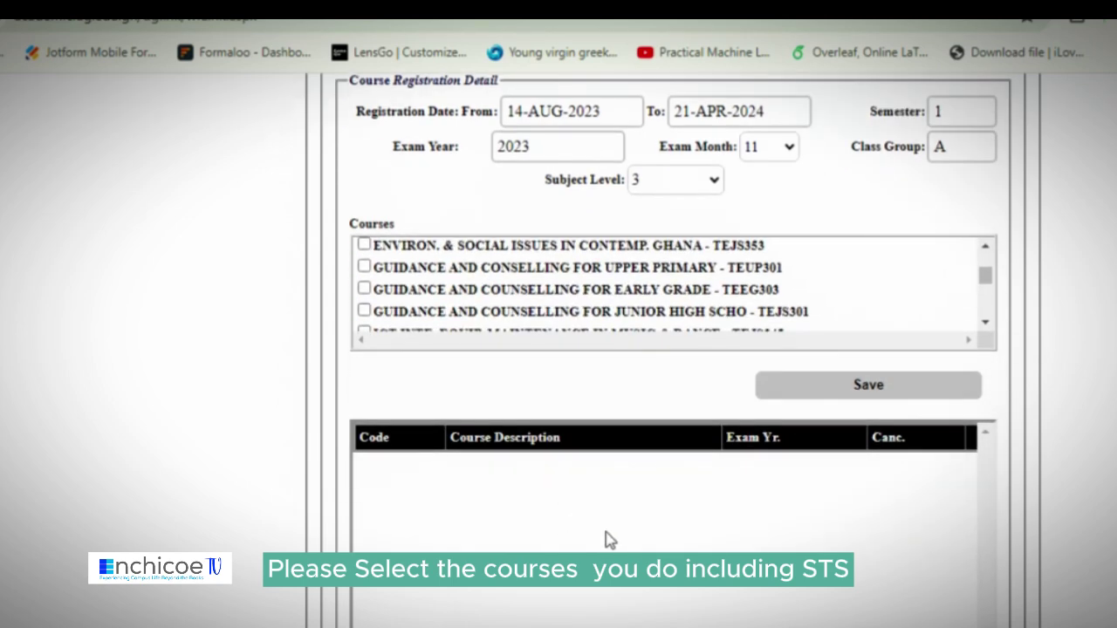
{"action": "triple_click", "coordinate": [407, 494]}
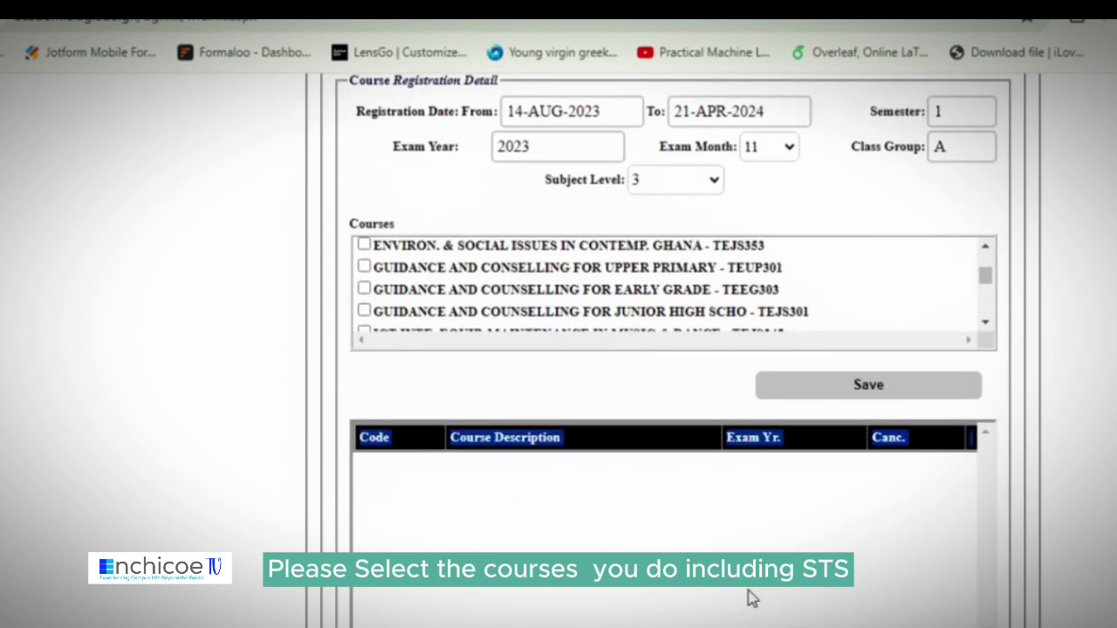
{"action": "left_click", "coordinate": [547, 569]}
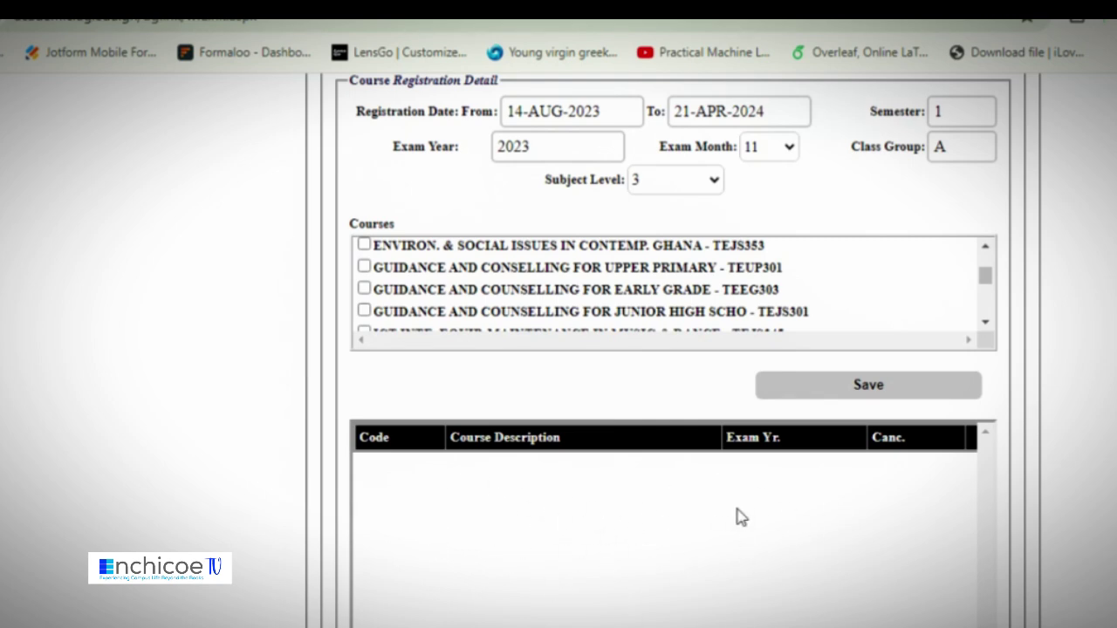
{"action": "scroll", "coordinate": [628, 543], "scroll_direction": "up", "scroll_amount": 1}
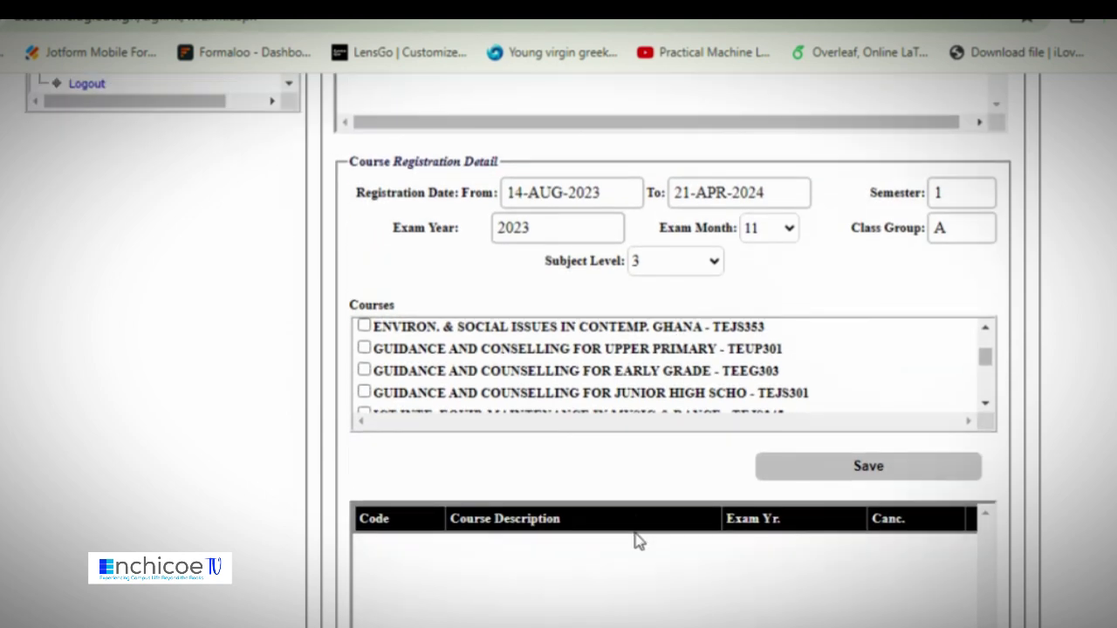
{"action": "scroll", "coordinate": [636, 541], "scroll_direction": "down", "scroll_amount": 1}
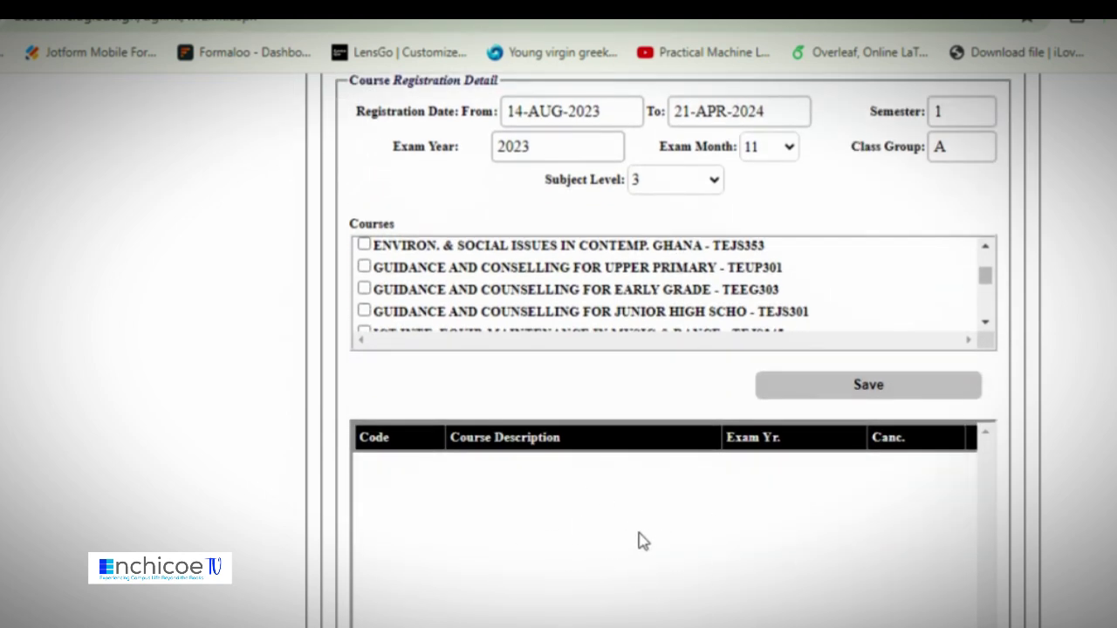
{"action": "scroll", "coordinate": [510, 502], "scroll_direction": "up", "scroll_amount": 6}
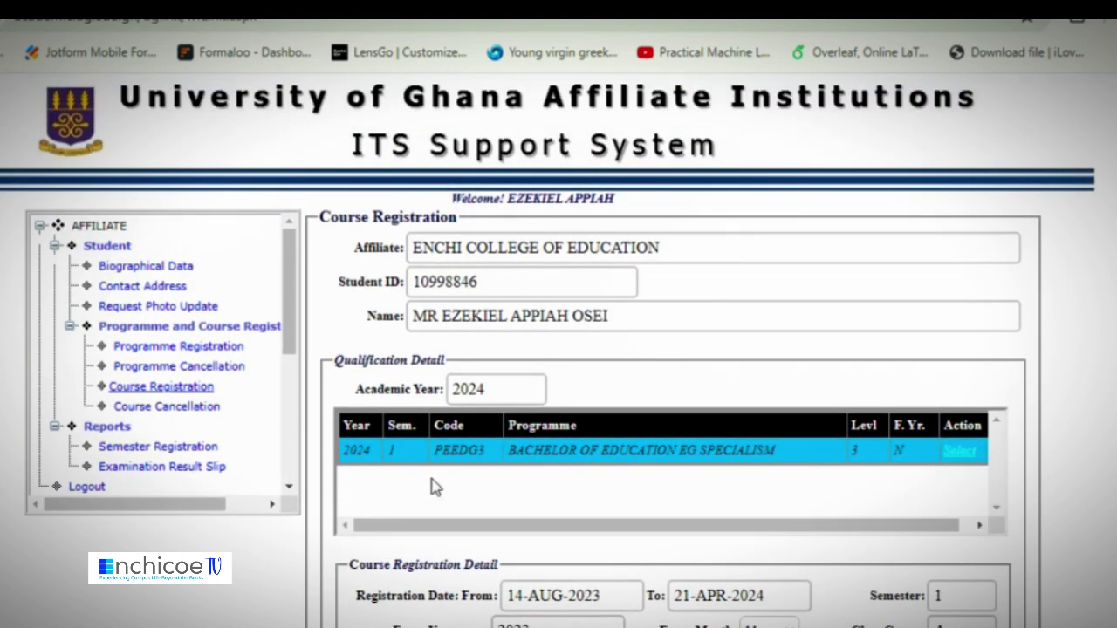
Scroll through the 2024 PEEDG3 semester registration report, dated February 19, 2024, listing no subjects
{"action": "scroll", "coordinate": [504, 467], "scroll_direction": "down", "scroll_amount": 2}
{"action": "scroll", "coordinate": [366, 432], "scroll_direction": "up", "scroll_amount": 1}
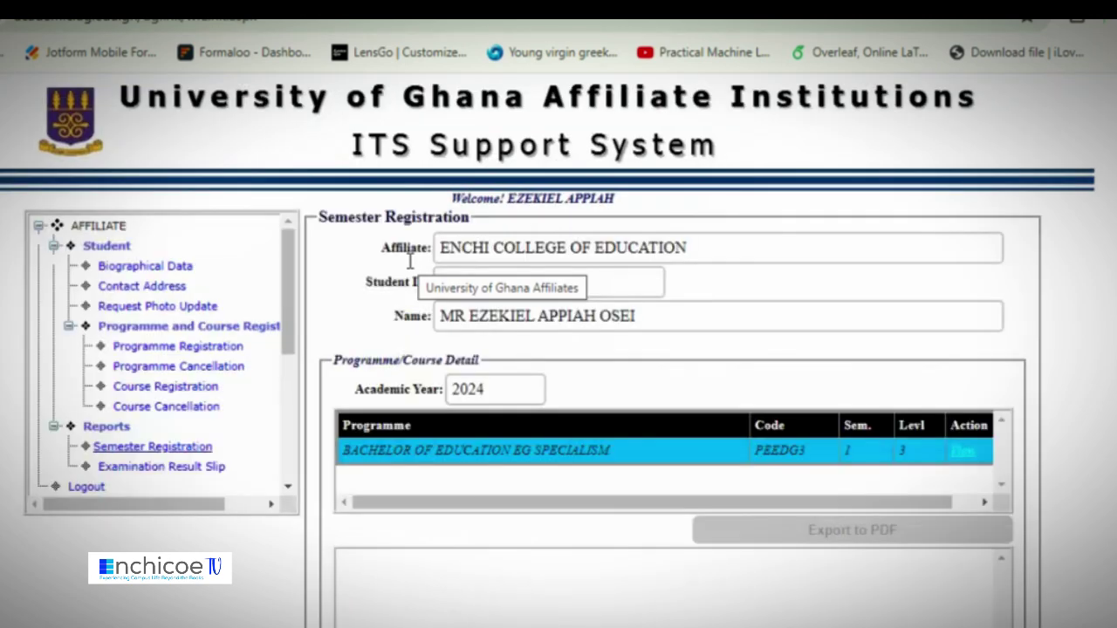
{"action": "scroll", "coordinate": [734, 393], "scroll_direction": "down", "scroll_amount": 1}
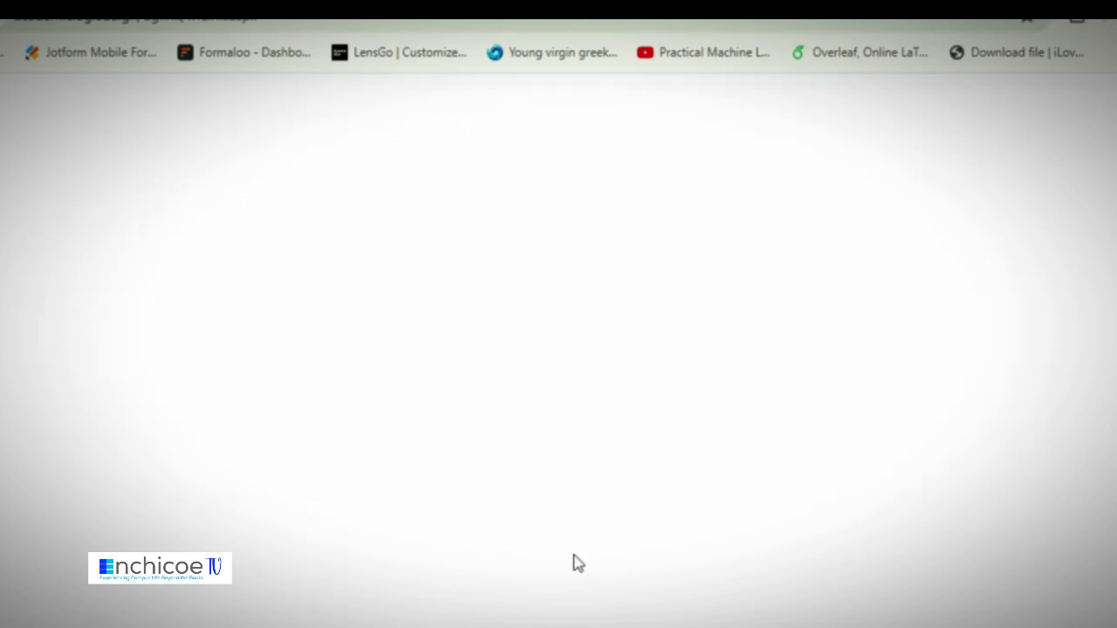
{"action": "scroll", "coordinate": [731, 419], "scroll_direction": "down", "scroll_amount": 1}
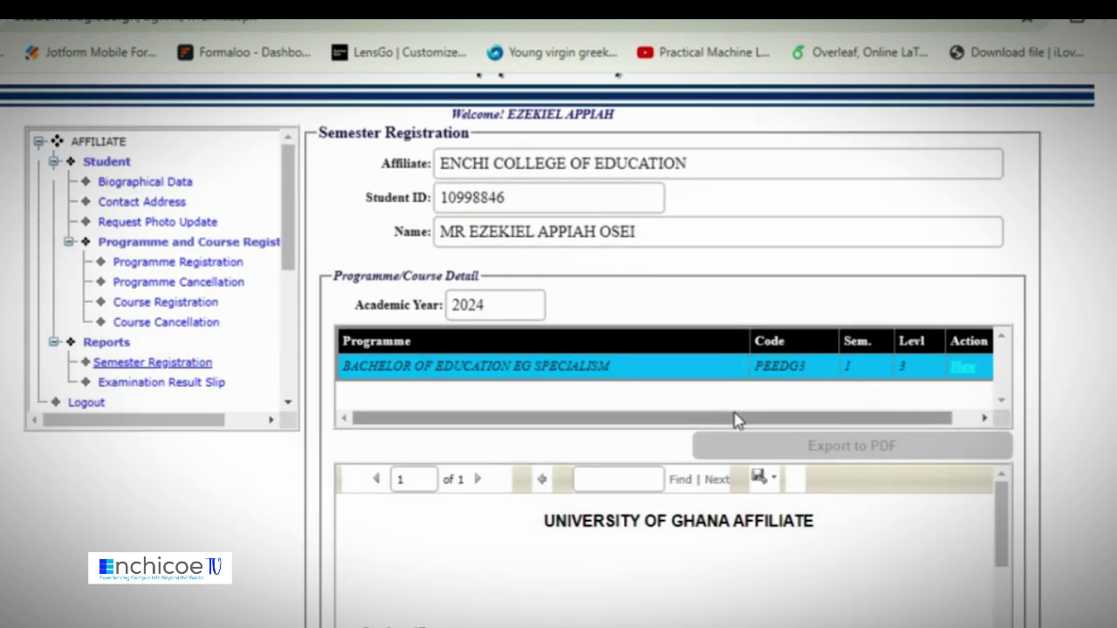
{"action": "scroll", "coordinate": [934, 519], "scroll_direction": "down", "scroll_amount": 3}
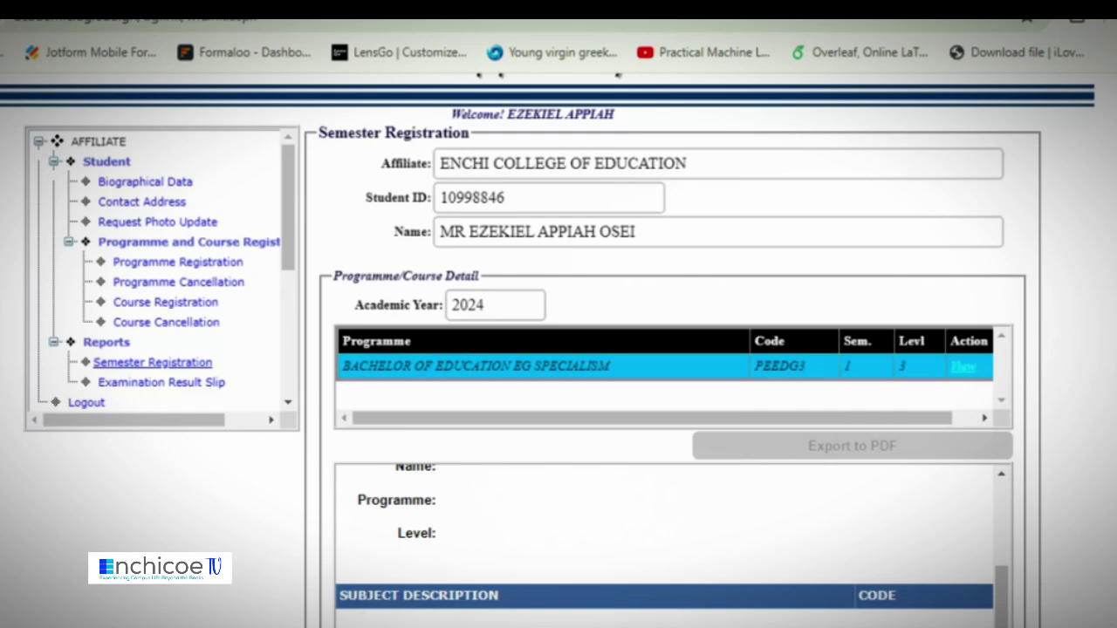
{"action": "left_click_drag", "start_coordinate": [549, 602], "coordinate": [332, 375]}
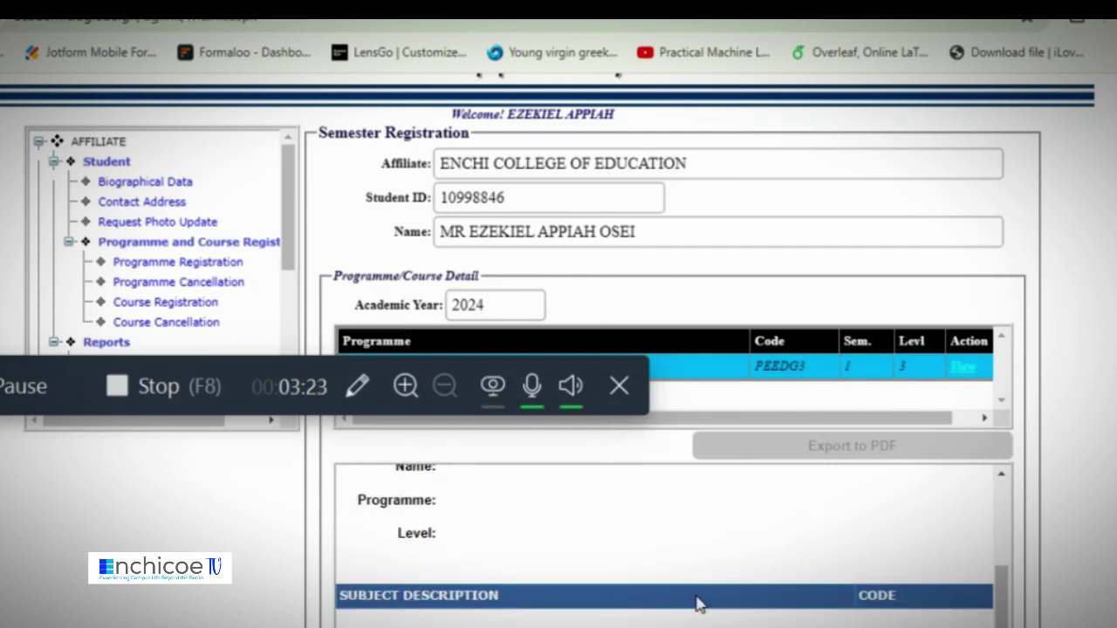
{"action": "scroll", "coordinate": [547, 547], "scroll_direction": "up", "scroll_amount": 2}
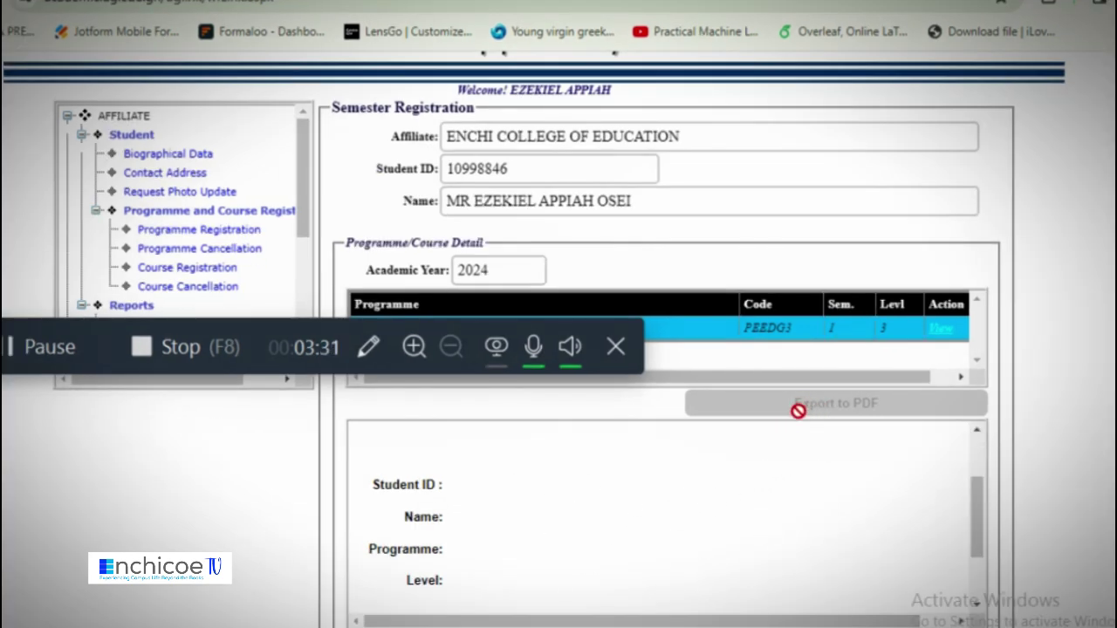
{"action": "scroll", "coordinate": [725, 533], "scroll_direction": "down", "scroll_amount": 2}
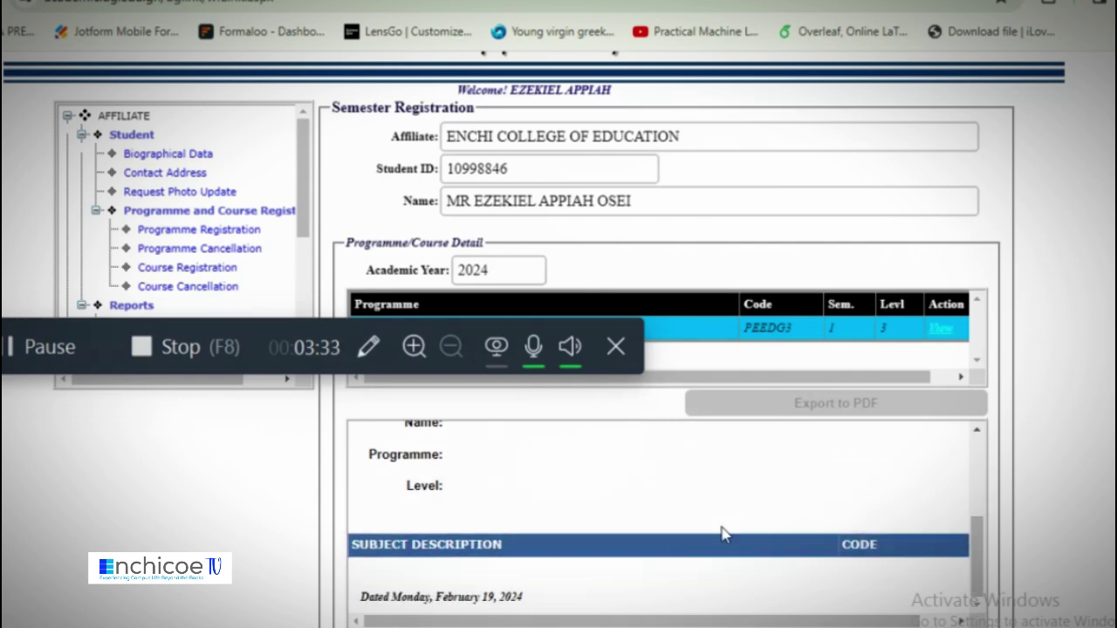